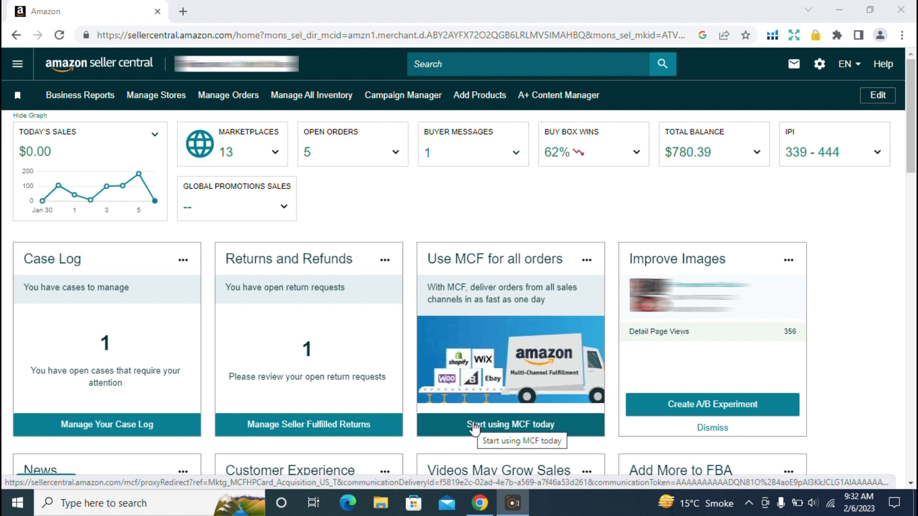
Open Orders > Order Reports in a new browser tab and look over the New Orders page.
{"action": "left_click", "coordinate": [18, 67]}
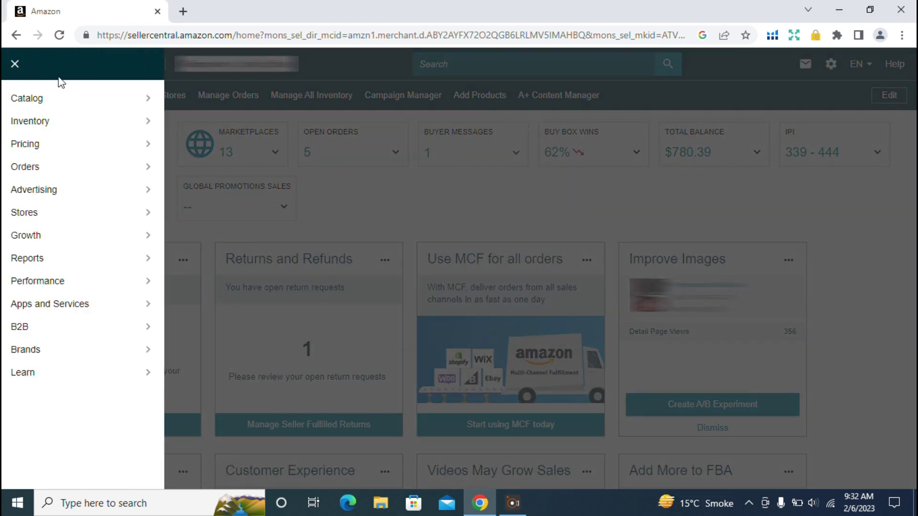
{"action": "mouse_move", "coordinate": [64, 173]}
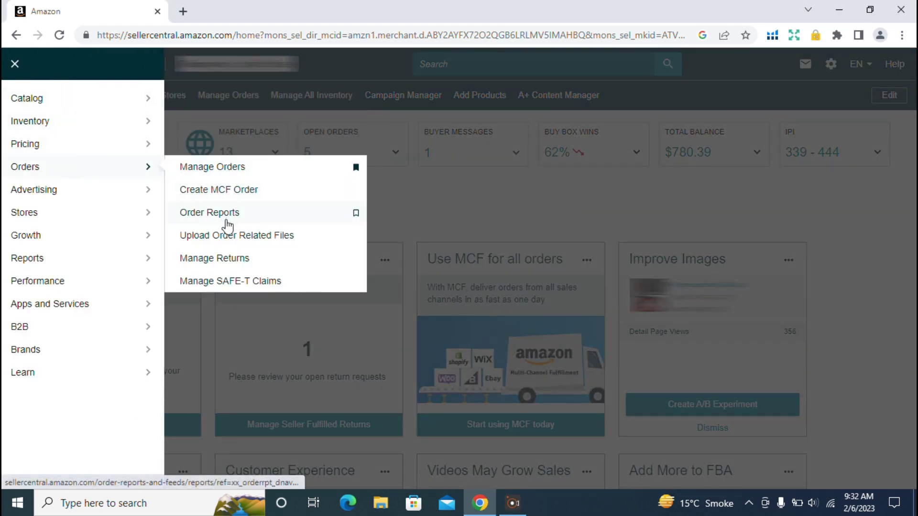
{"action": "right_click", "coordinate": [223, 212]}
{"action": "left_click", "coordinate": [249, 219]}
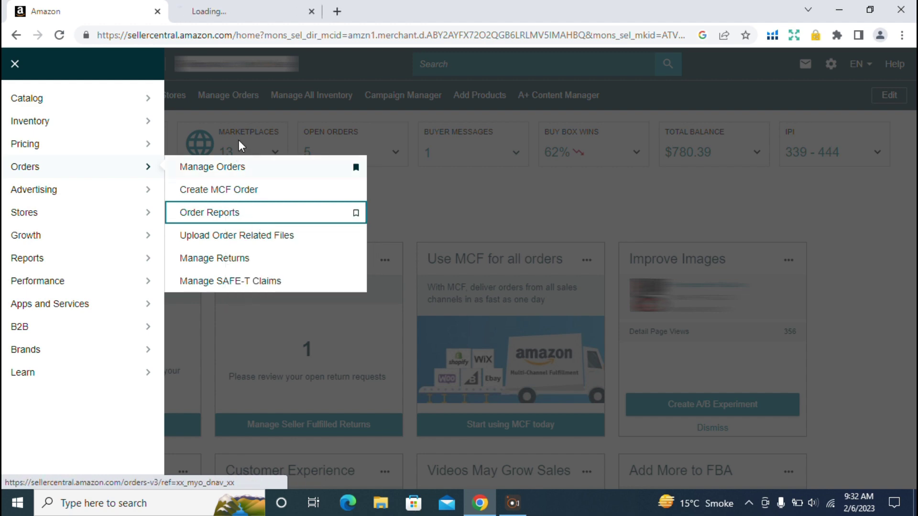
{"action": "left_click", "coordinate": [232, 8]}
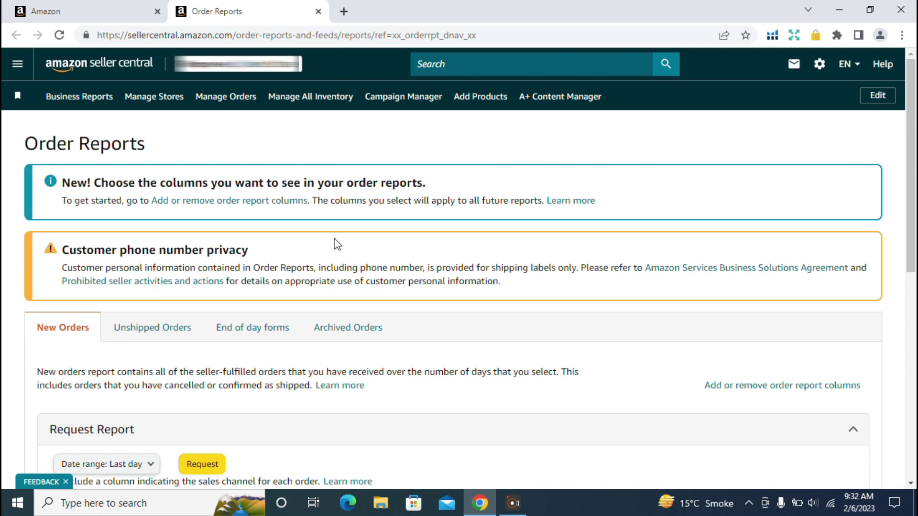
{"action": "scroll", "coordinate": [301, 241], "scroll_direction": "down", "scroll_amount": 3}
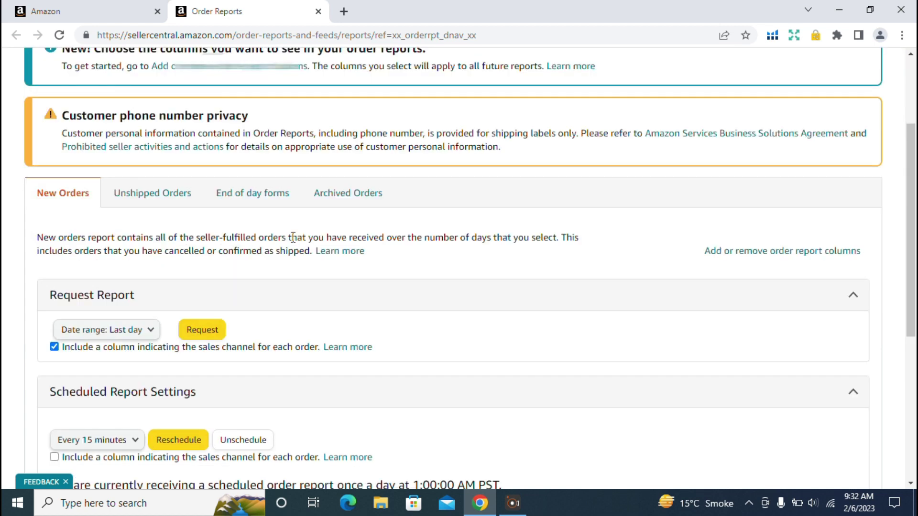
{"action": "scroll", "coordinate": [294, 237], "scroll_direction": "up", "scroll_amount": 2}
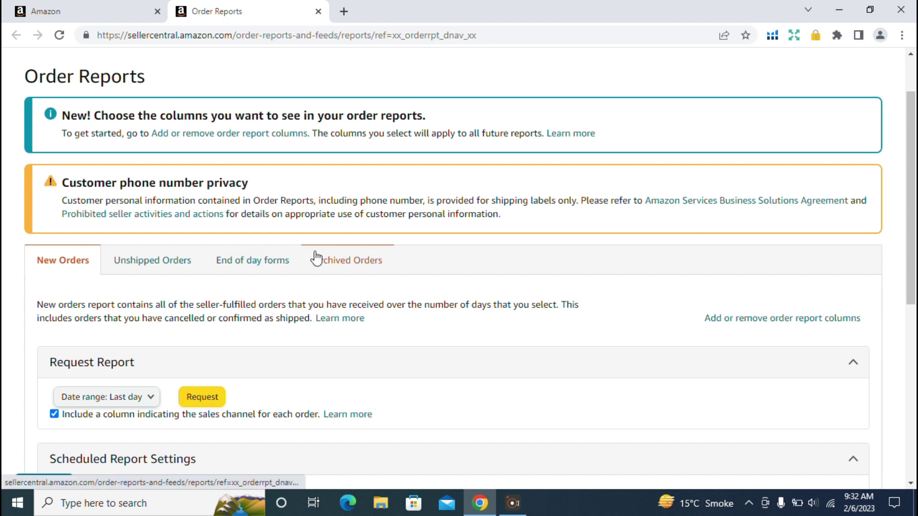
{"action": "scroll", "coordinate": [244, 242], "scroll_direction": "down", "scroll_amount": 2}
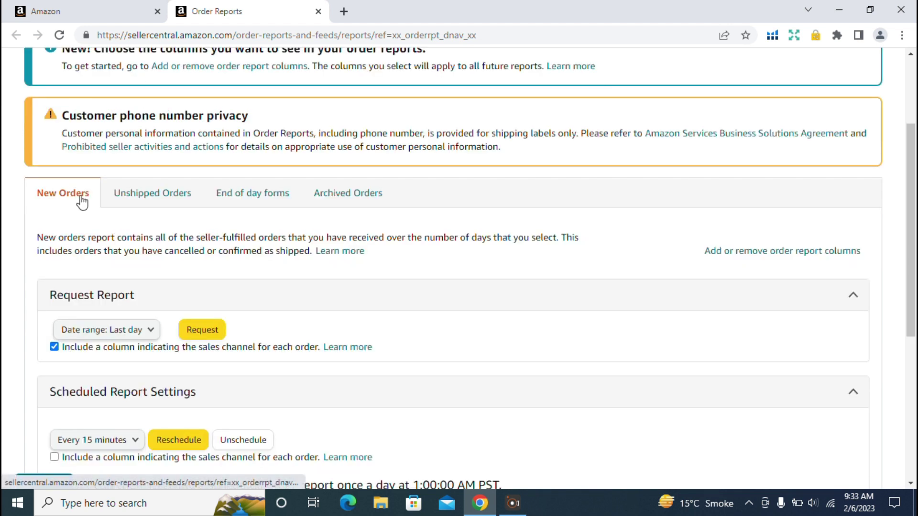
{"action": "scroll", "coordinate": [317, 205], "scroll_direction": "down", "scroll_amount": 1}
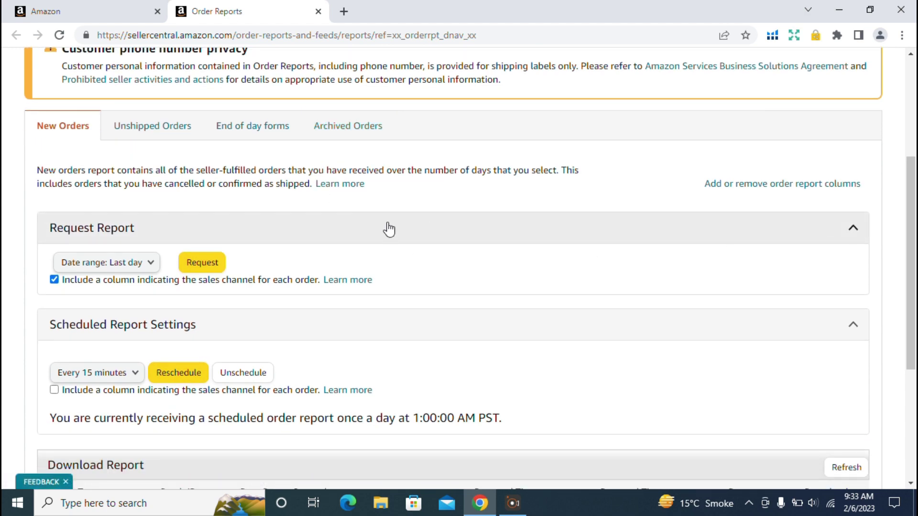
{"action": "scroll", "coordinate": [289, 256], "scroll_direction": "down", "scroll_amount": 1}
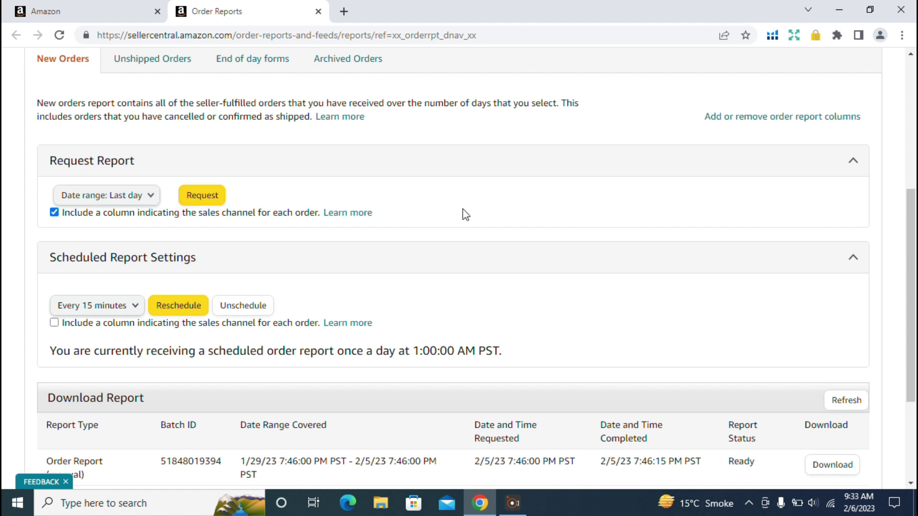
Request a new-orders report with the date range set to Last 15 days.
{"action": "left_click", "coordinate": [145, 200]}
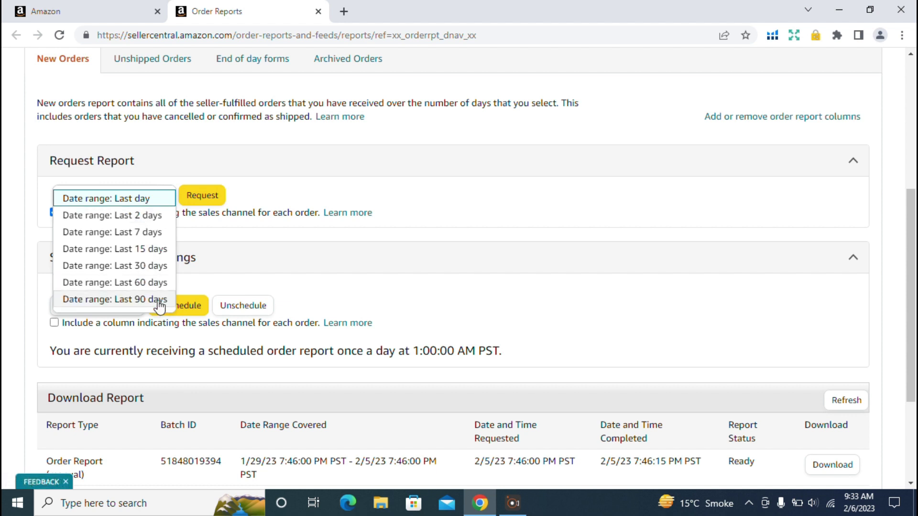
{"action": "left_click", "coordinate": [145, 251]}
{"action": "left_click", "coordinate": [212, 200]}
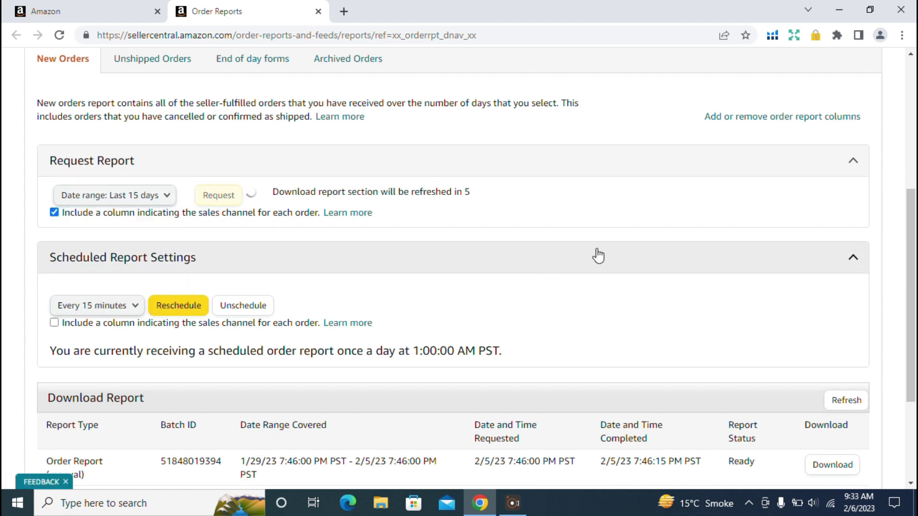
{"action": "scroll", "coordinate": [595, 256], "scroll_direction": "down", "scroll_amount": 3}
{"action": "scroll", "coordinate": [445, 239], "scroll_direction": "up", "scroll_amount": 4}
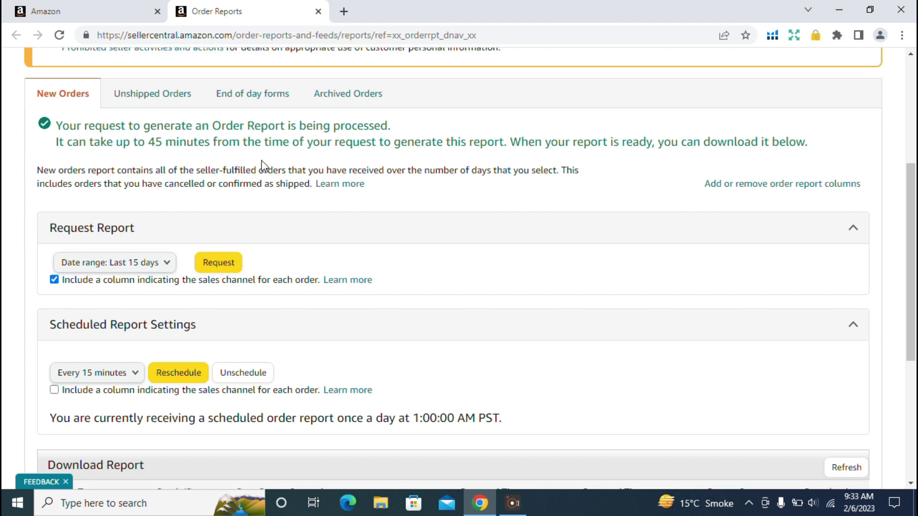
{"action": "scroll", "coordinate": [402, 260], "scroll_direction": "down", "scroll_amount": 3}
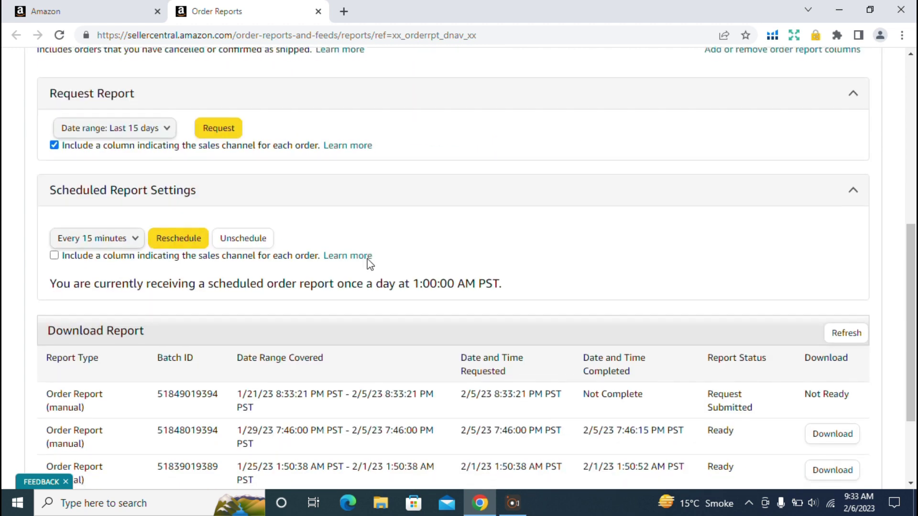
Collapse and re-expand the Scheduled Report Settings section.
{"action": "left_click", "coordinate": [854, 194]}
{"action": "left_click", "coordinate": [855, 194]}
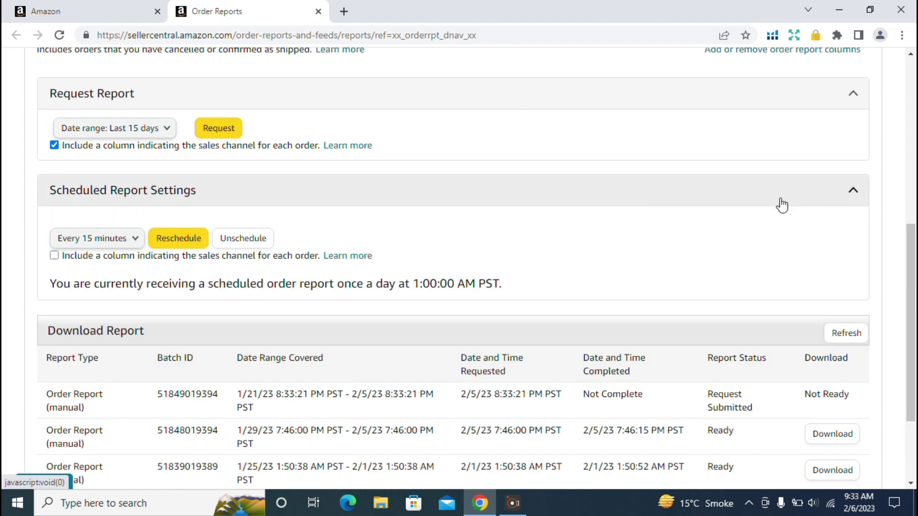
{"action": "scroll", "coordinate": [399, 230], "scroll_direction": "down", "scroll_amount": 2}
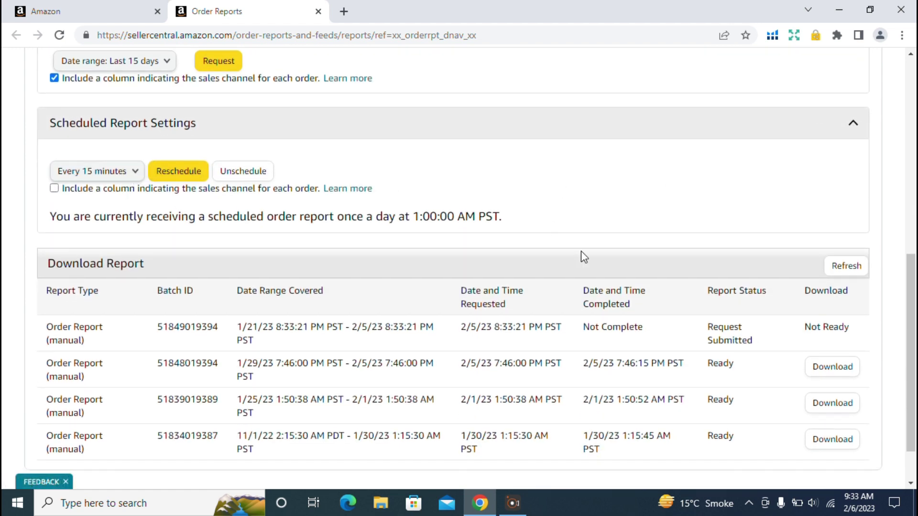
Reschedule the new-orders report to run Every 15 minutes instead of daily.
{"action": "left_click", "coordinate": [136, 175]}
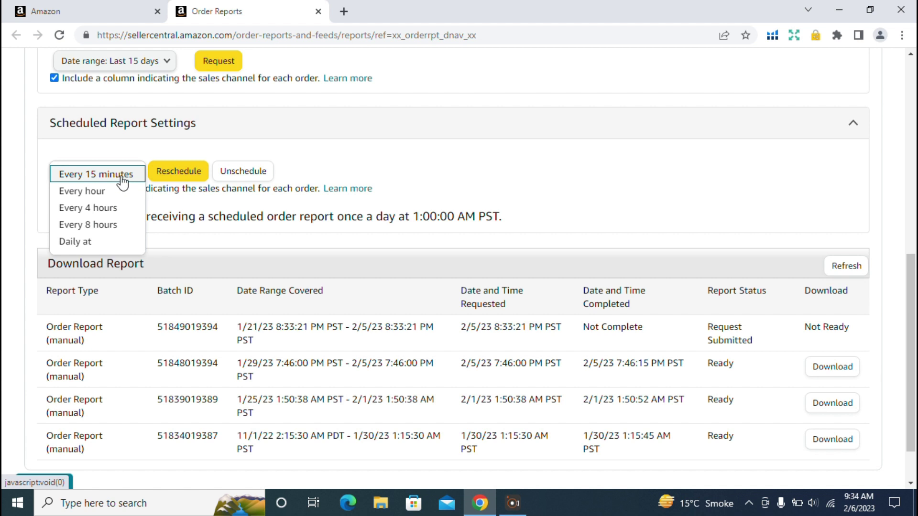
{"action": "left_click", "coordinate": [123, 178]}
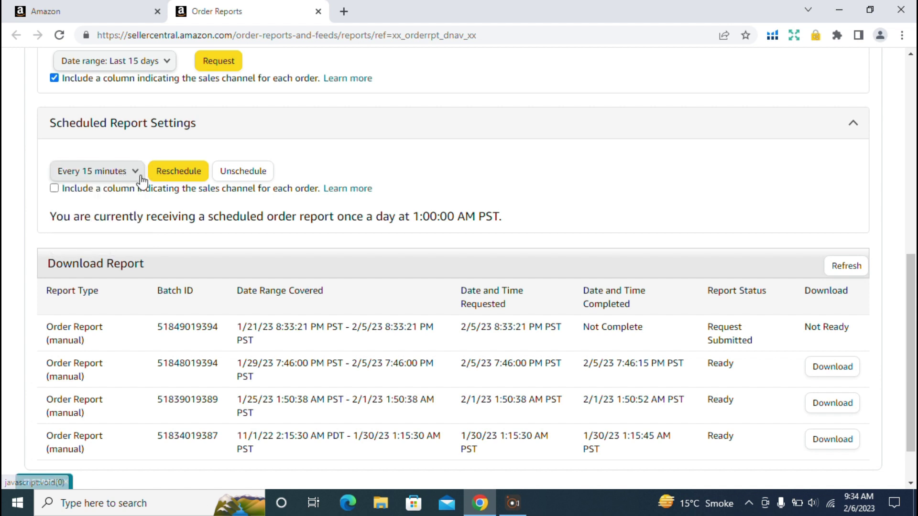
{"action": "left_click", "coordinate": [188, 180]}
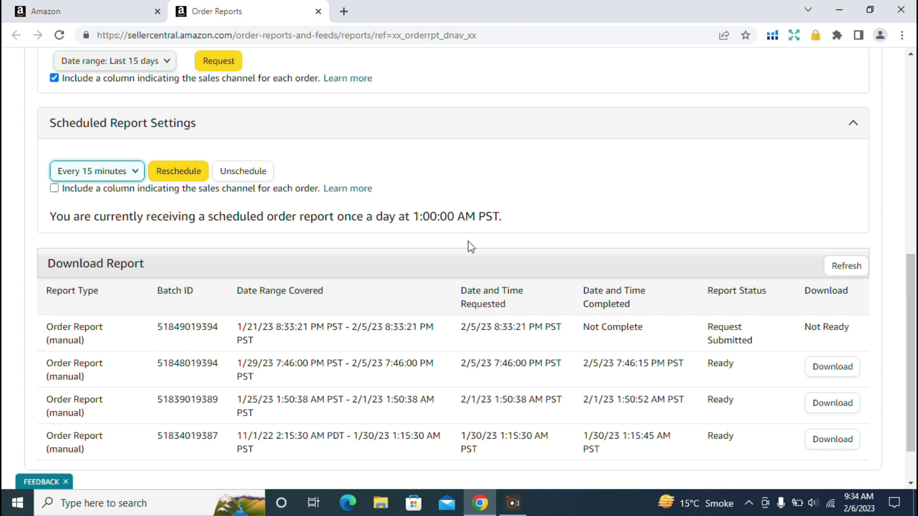
{"action": "left_click", "coordinate": [185, 176]}
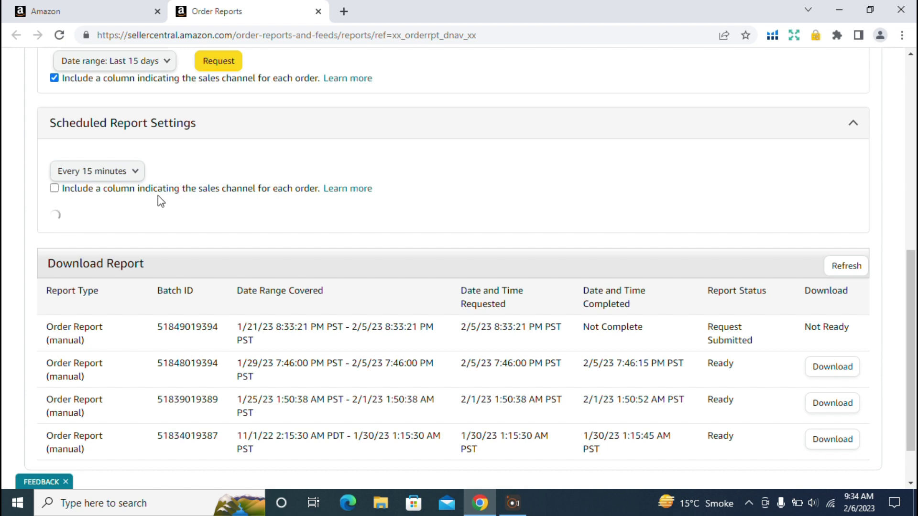
{"action": "scroll", "coordinate": [509, 220], "scroll_direction": "down", "scroll_amount": 2}
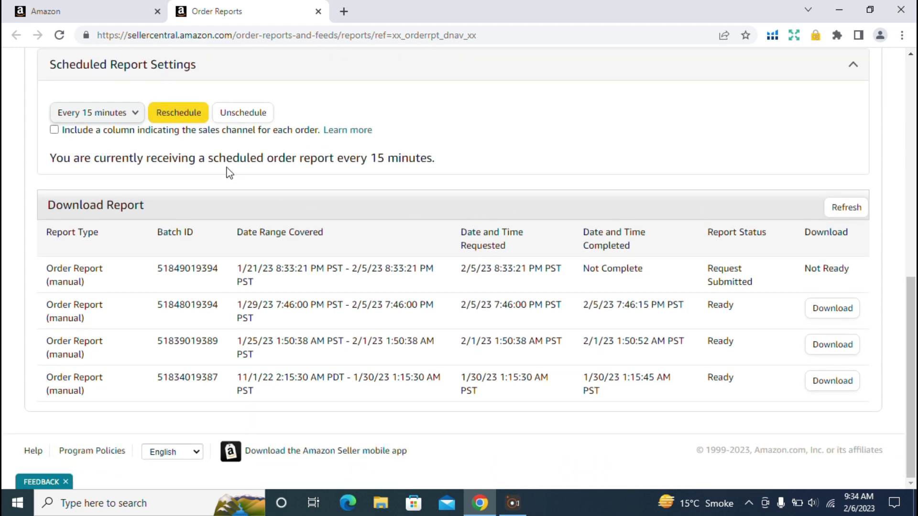
{"action": "scroll", "coordinate": [602, 232], "scroll_direction": "up", "scroll_amount": 2}
{"action": "scroll", "coordinate": [574, 253], "scroll_direction": "down", "scroll_amount": 2}
{"action": "scroll", "coordinate": [467, 228], "scroll_direction": "up", "scroll_amount": 3}
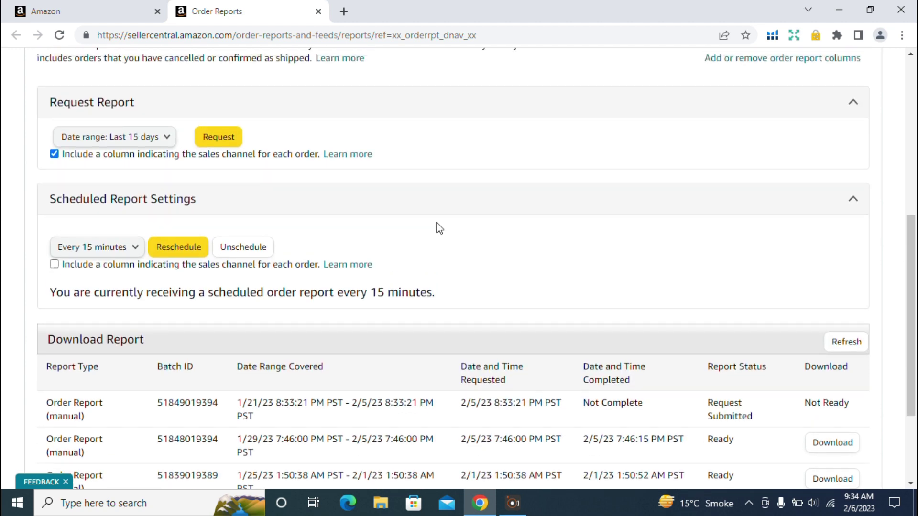
{"action": "scroll", "coordinate": [199, 201], "scroll_direction": "up", "scroll_amount": 2}
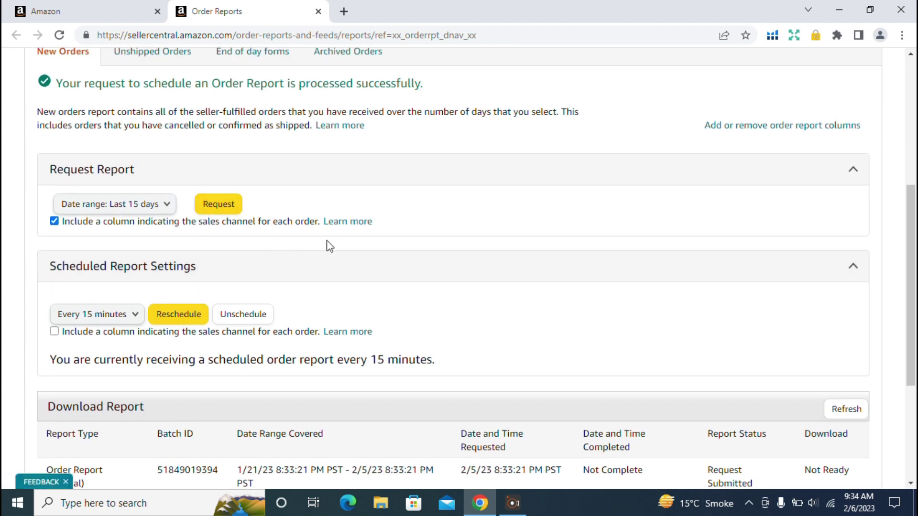
{"action": "scroll", "coordinate": [358, 249], "scroll_direction": "down", "scroll_amount": 3}
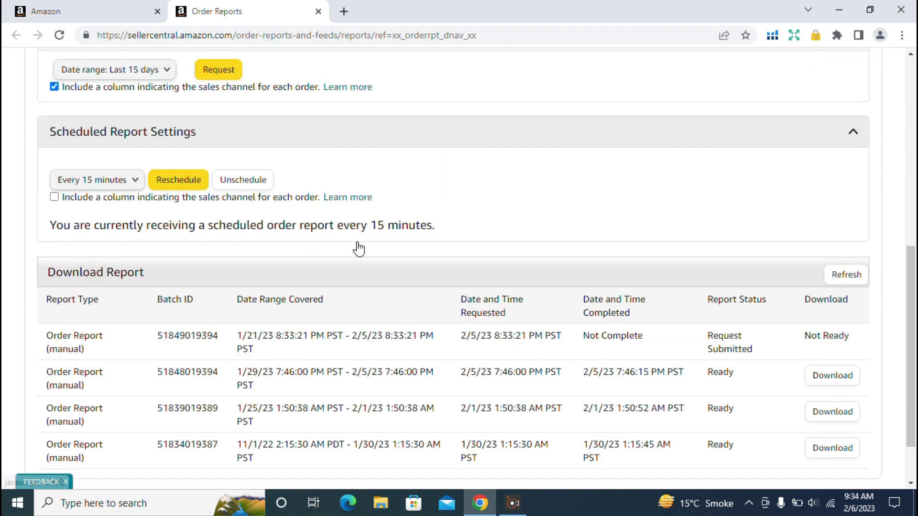
Change the report schedule back to daily, delivered at 1 PM.
{"action": "left_click", "coordinate": [132, 180]}
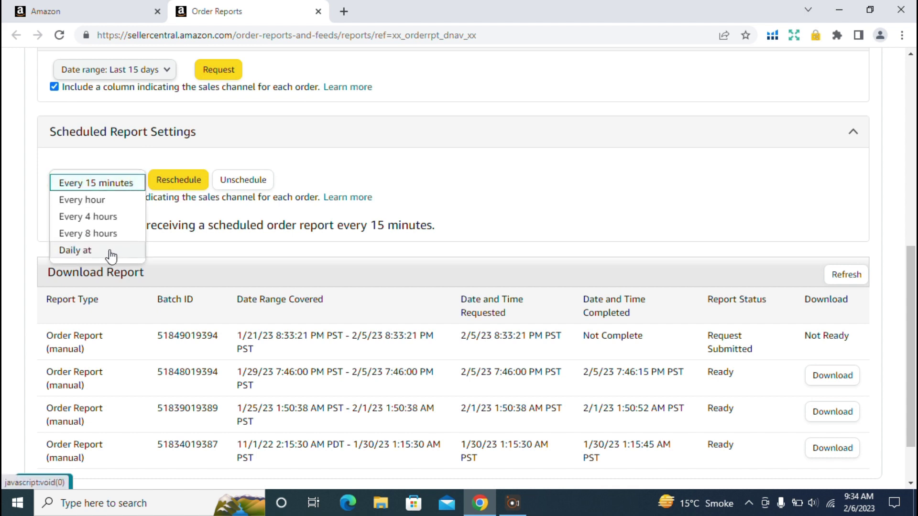
{"action": "left_click", "coordinate": [111, 251]}
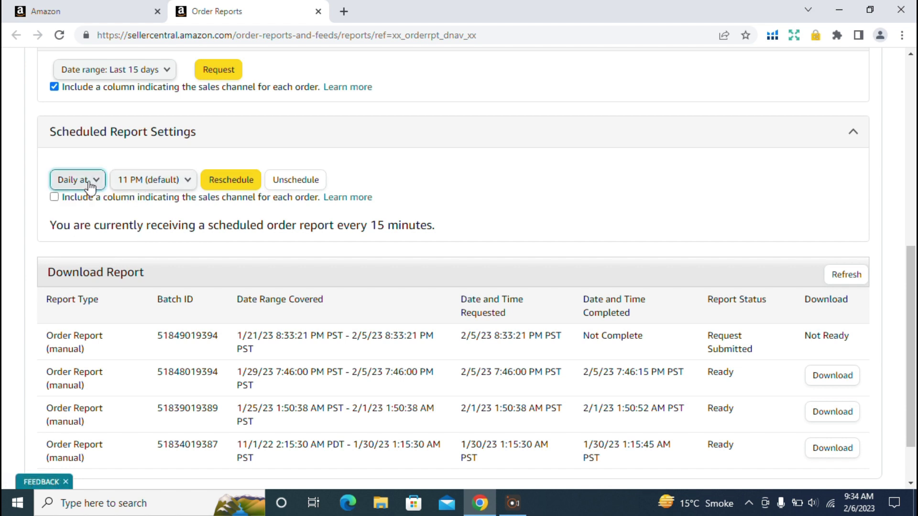
{"action": "left_click", "coordinate": [187, 180]}
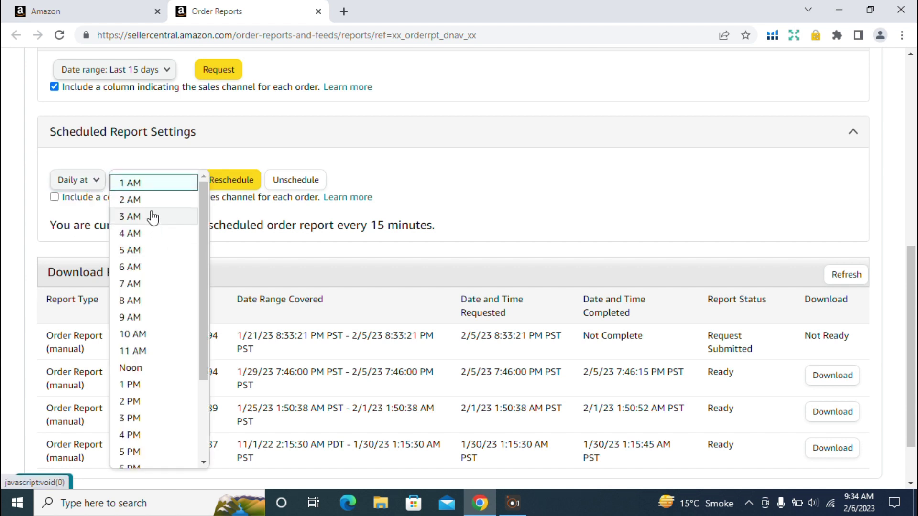
{"action": "scroll", "coordinate": [165, 397], "scroll_direction": "down", "scroll_amount": 2}
{"action": "scroll", "coordinate": [167, 395], "scroll_direction": "down", "scroll_amount": 1}
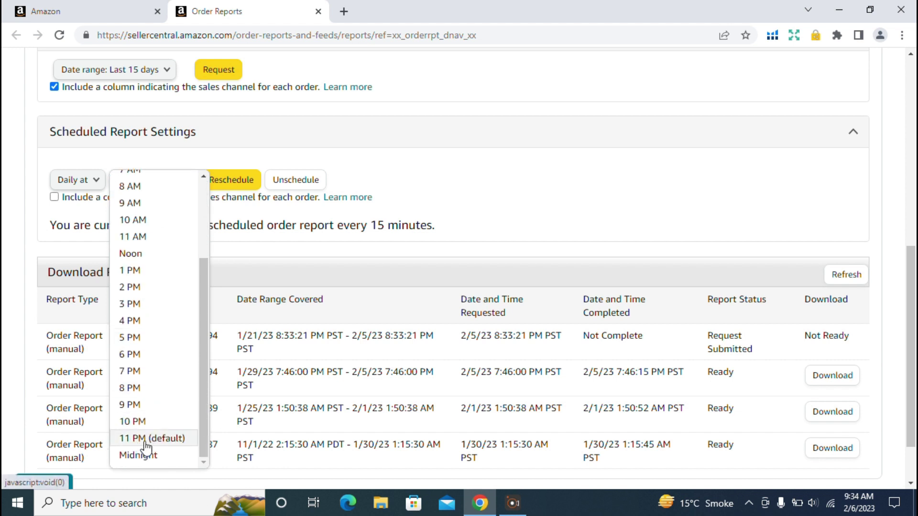
{"action": "left_click", "coordinate": [135, 272]}
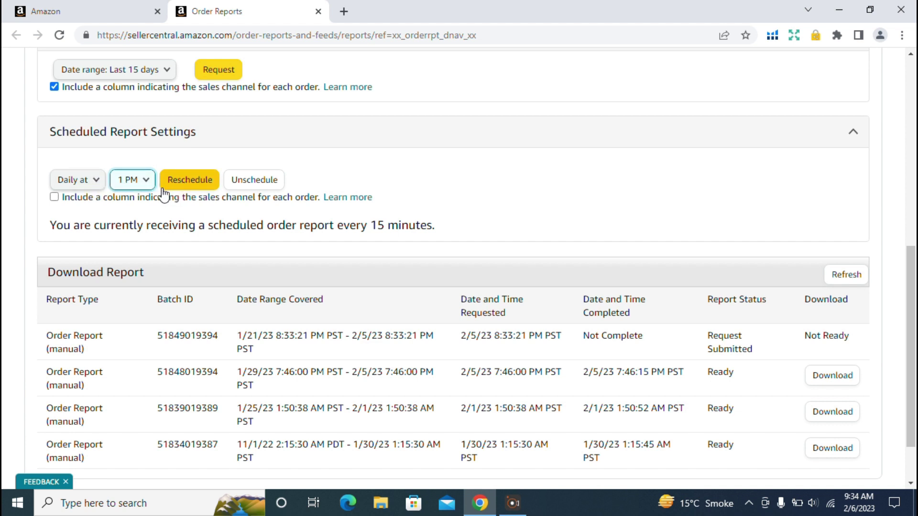
{"action": "left_click", "coordinate": [188, 185]}
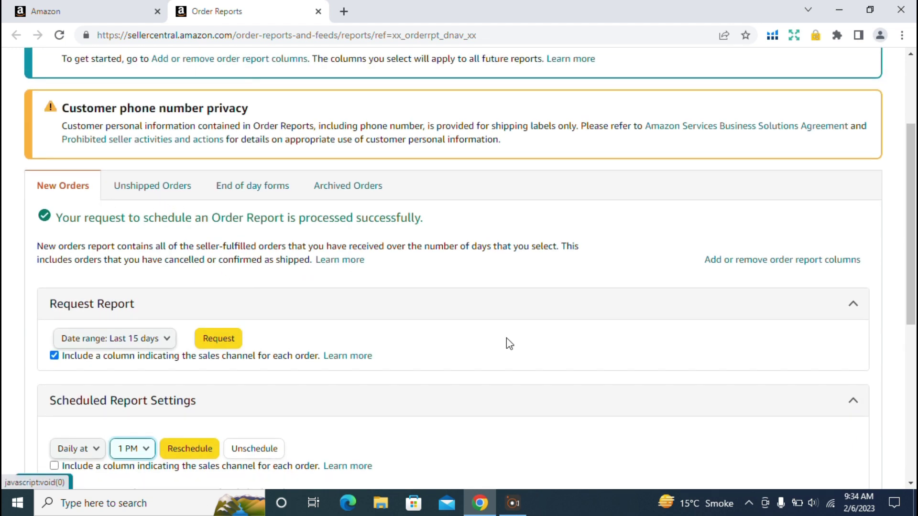
Go to the Unshipped Orders report tab.
{"action": "scroll", "coordinate": [512, 344], "scroll_direction": "down", "scroll_amount": 5}
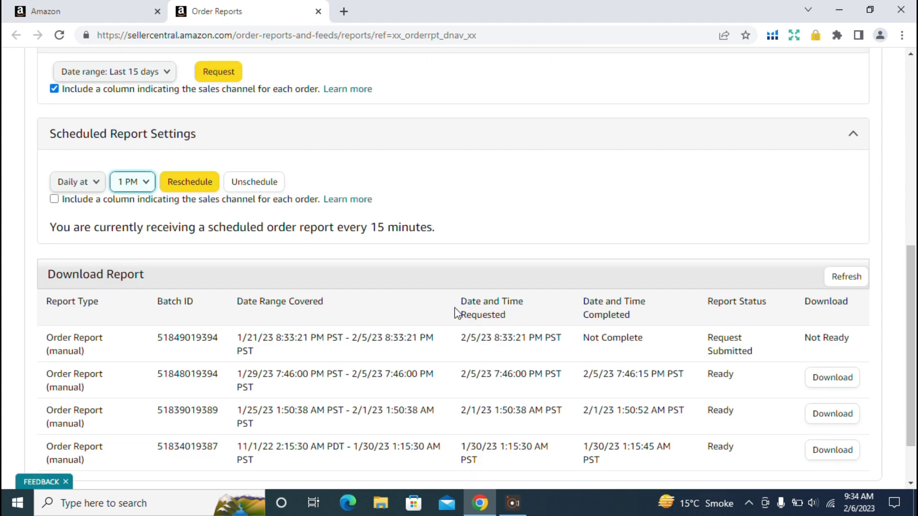
{"action": "scroll", "coordinate": [456, 312], "scroll_direction": "up", "scroll_amount": 2}
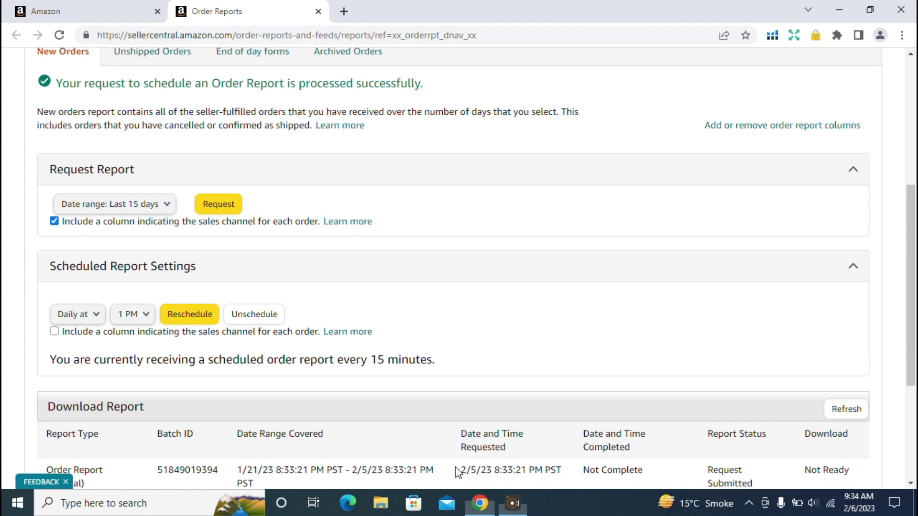
{"action": "scroll", "coordinate": [455, 475], "scroll_direction": "up", "scroll_amount": 2}
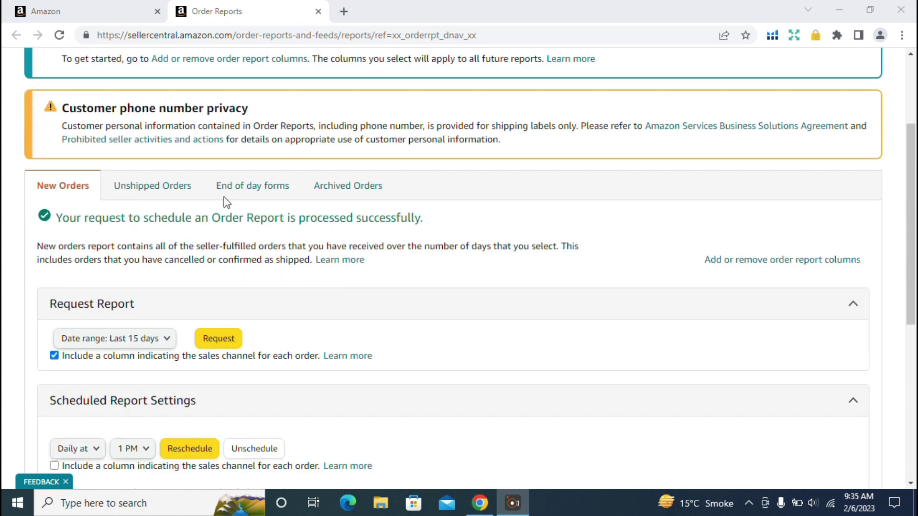
{"action": "left_click", "coordinate": [168, 188]}
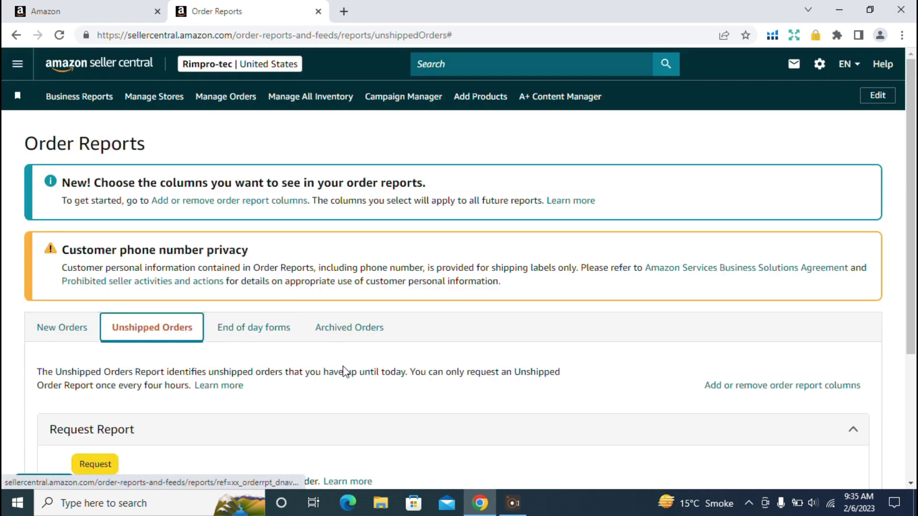
Request a new unshipped orders report and check it appears as submitted.
{"action": "scroll", "coordinate": [344, 372], "scroll_direction": "down", "scroll_amount": 4}
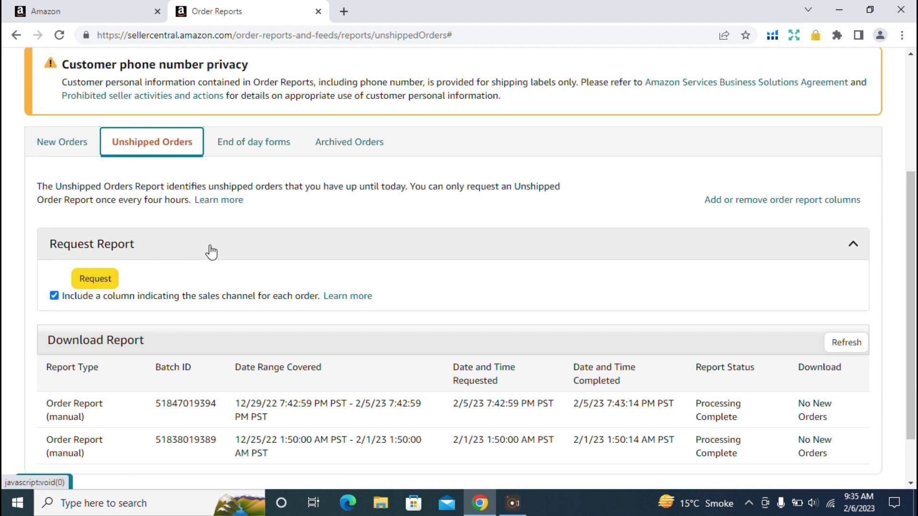
{"action": "scroll", "coordinate": [209, 251], "scroll_direction": "down", "scroll_amount": 2}
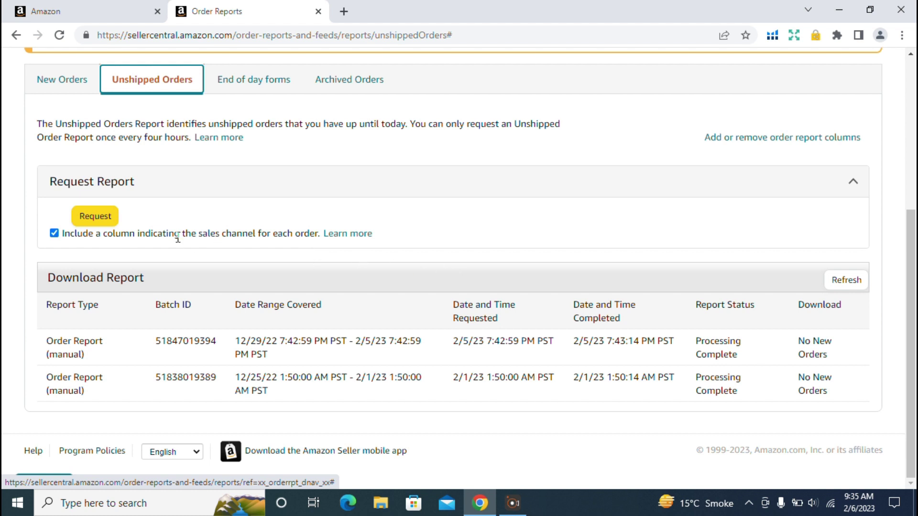
{"action": "left_click", "coordinate": [95, 218]}
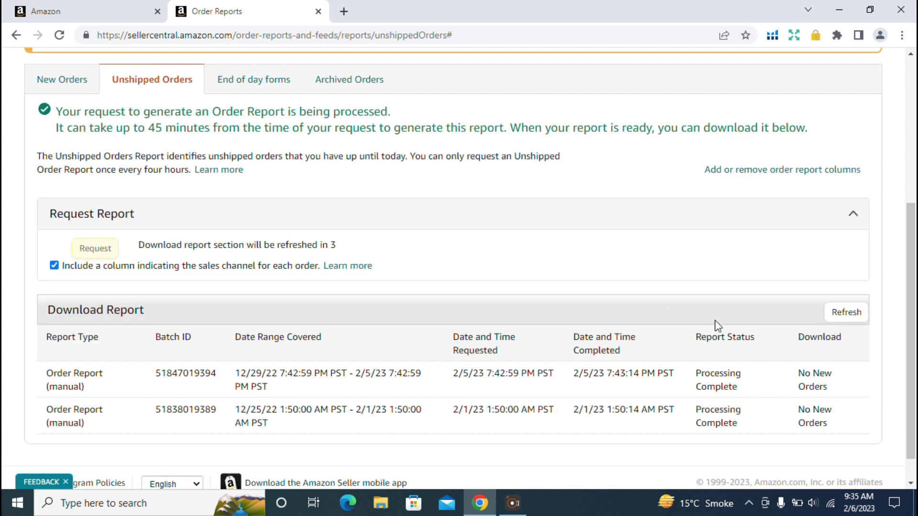
{"action": "scroll", "coordinate": [782, 383], "scroll_direction": "down", "scroll_amount": 1}
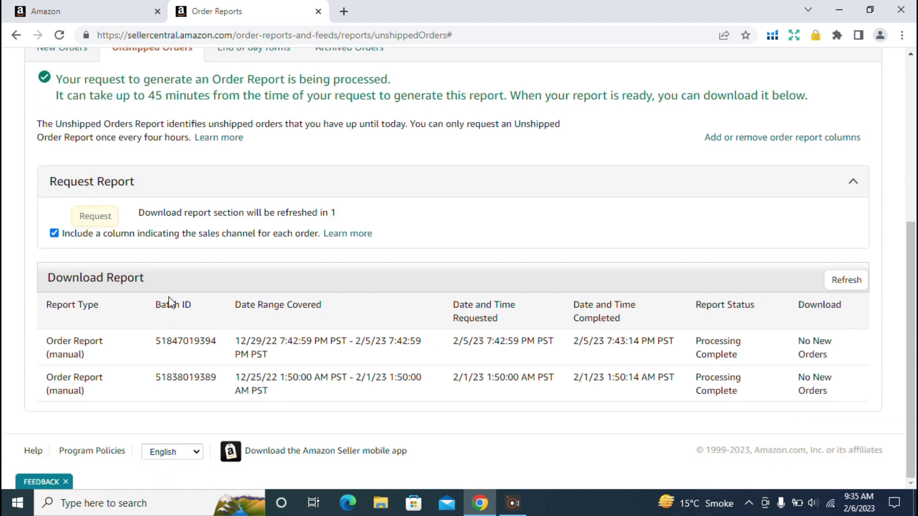
{"action": "scroll", "coordinate": [241, 292], "scroll_direction": "up", "scroll_amount": 3}
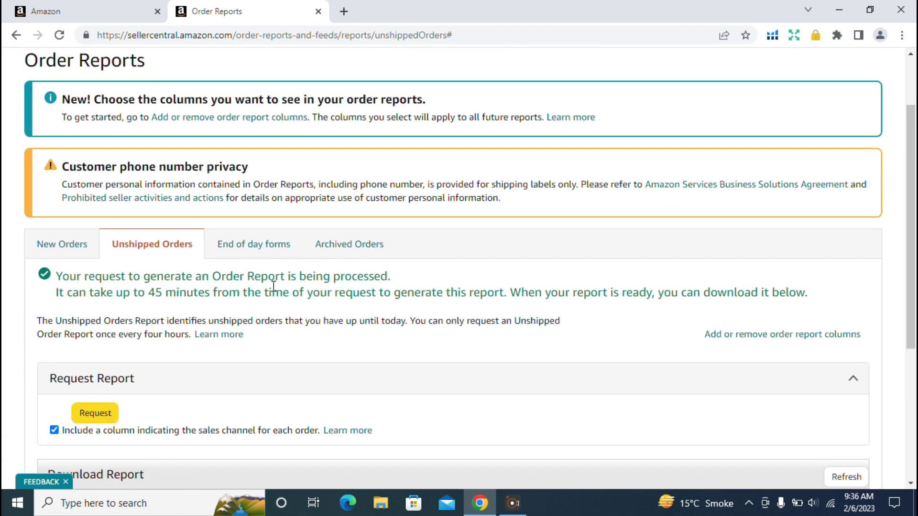
{"action": "scroll", "coordinate": [273, 286], "scroll_direction": "down", "scroll_amount": 5}
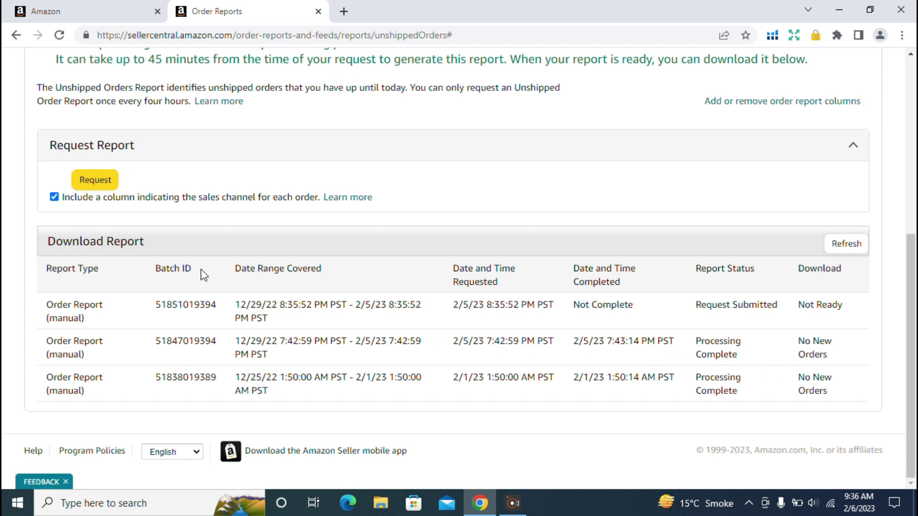
Move on to the End of day forms tab.
{"action": "scroll", "coordinate": [203, 270], "scroll_direction": "up", "scroll_amount": 3}
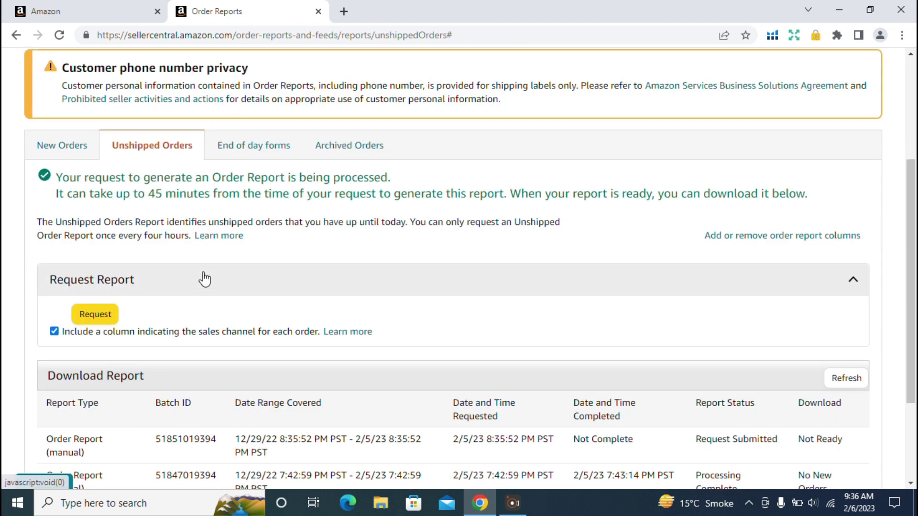
{"action": "scroll", "coordinate": [340, 283], "scroll_direction": "down", "scroll_amount": 1}
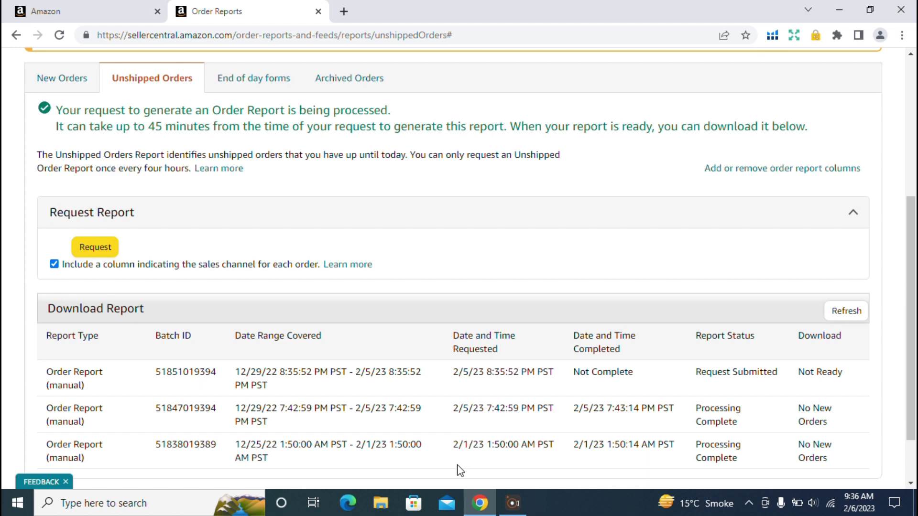
{"action": "left_click", "coordinate": [264, 78]}
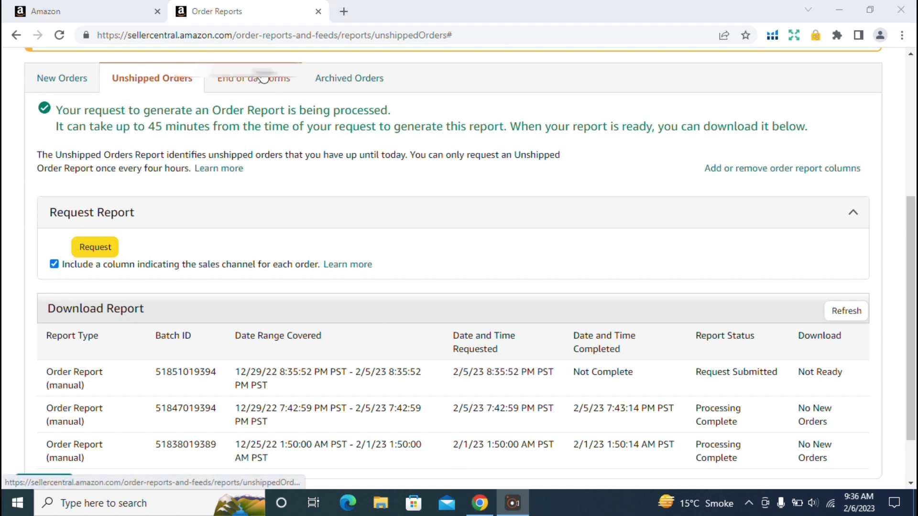
Scroll through the End of day forms page to check its generate and download sections.
{"action": "scroll", "coordinate": [311, 300], "scroll_direction": "down", "scroll_amount": 2}
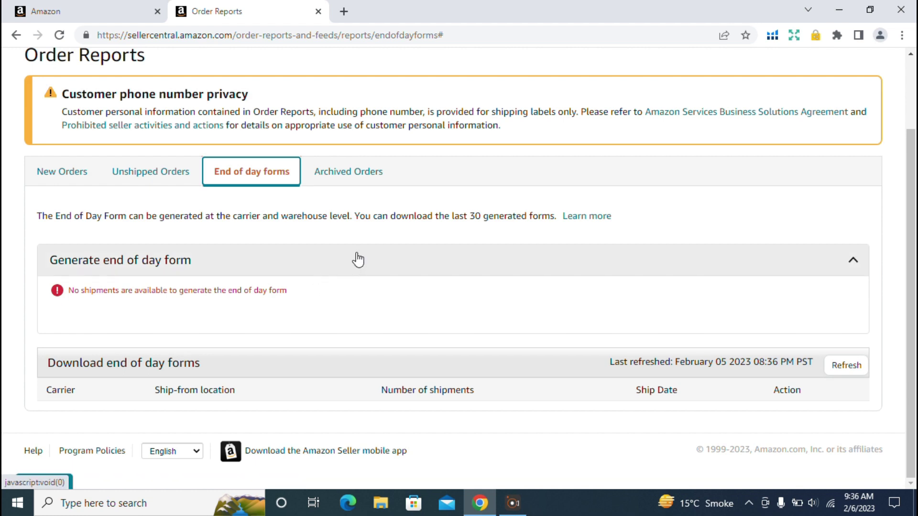
Back on New Orders, download the top scheduled order report as 59515202057019394.txt.
{"action": "left_click", "coordinate": [62, 172]}
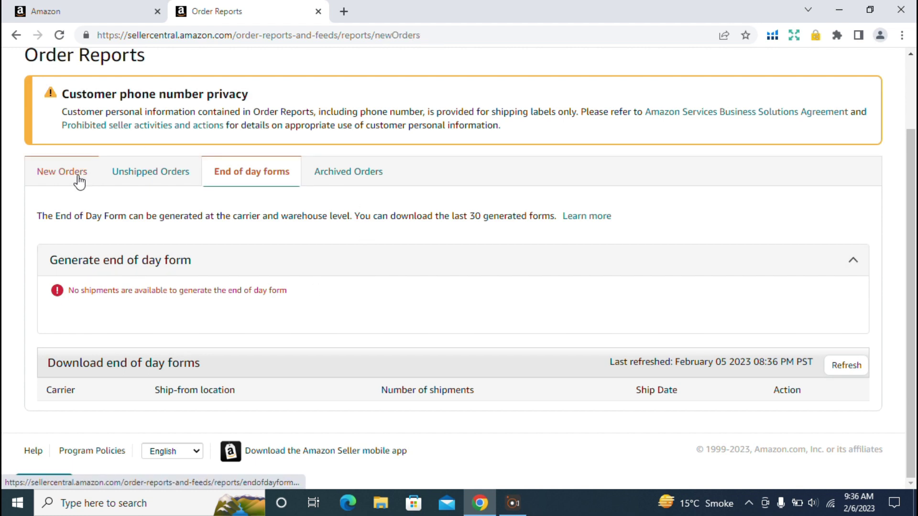
{"action": "scroll", "coordinate": [479, 265], "scroll_direction": "down", "scroll_amount": 7}
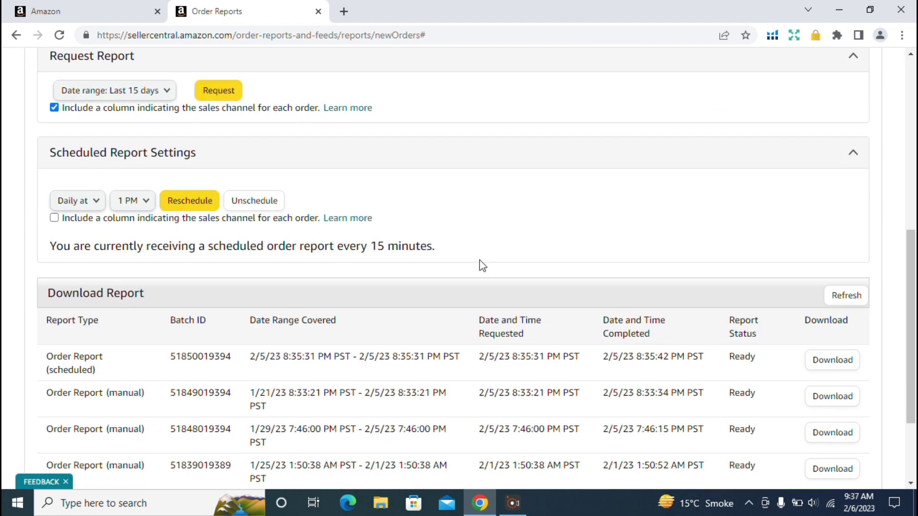
{"action": "scroll", "coordinate": [482, 265], "scroll_direction": "down", "scroll_amount": 3}
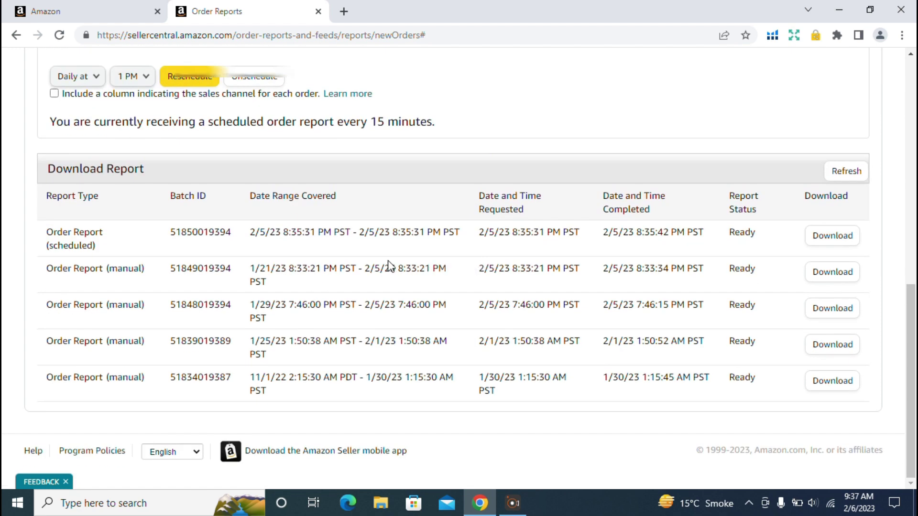
{"action": "scroll", "coordinate": [351, 221], "scroll_direction": "up", "scroll_amount": 3}
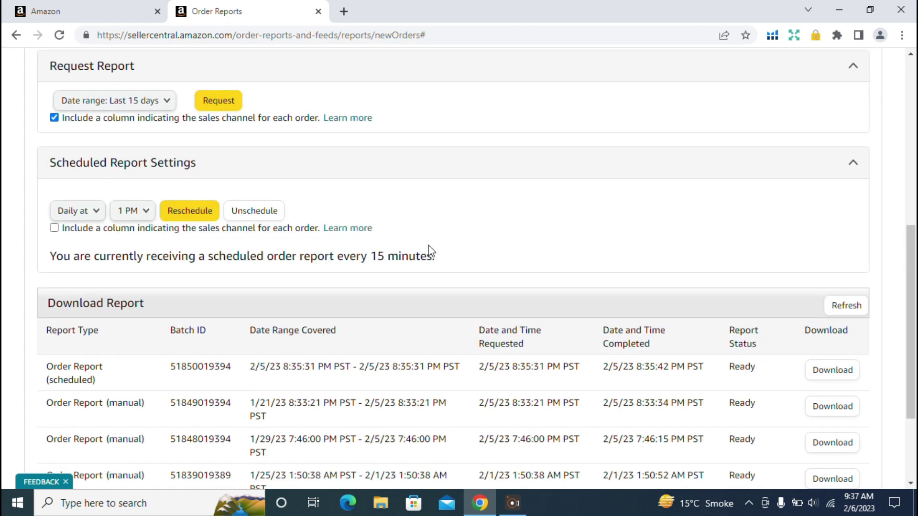
{"action": "scroll", "coordinate": [435, 246], "scroll_direction": "down", "scroll_amount": 3}
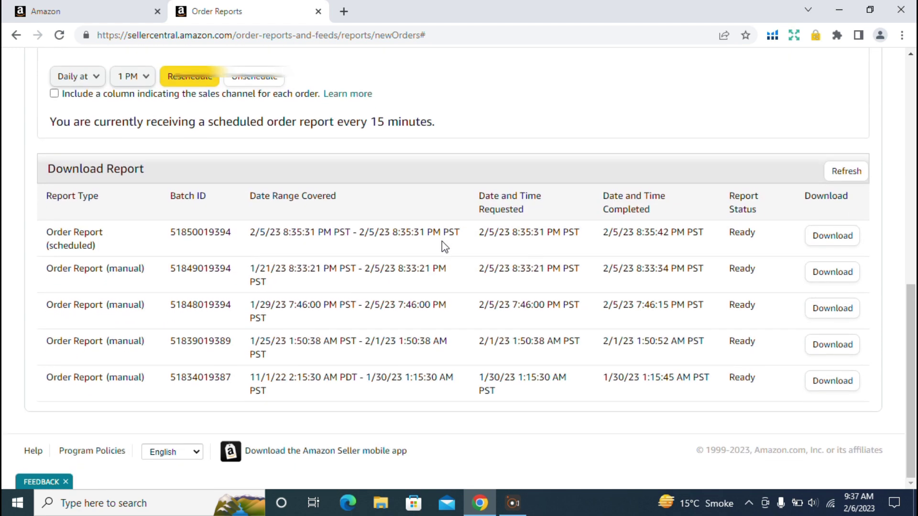
{"action": "left_click", "coordinate": [835, 241]}
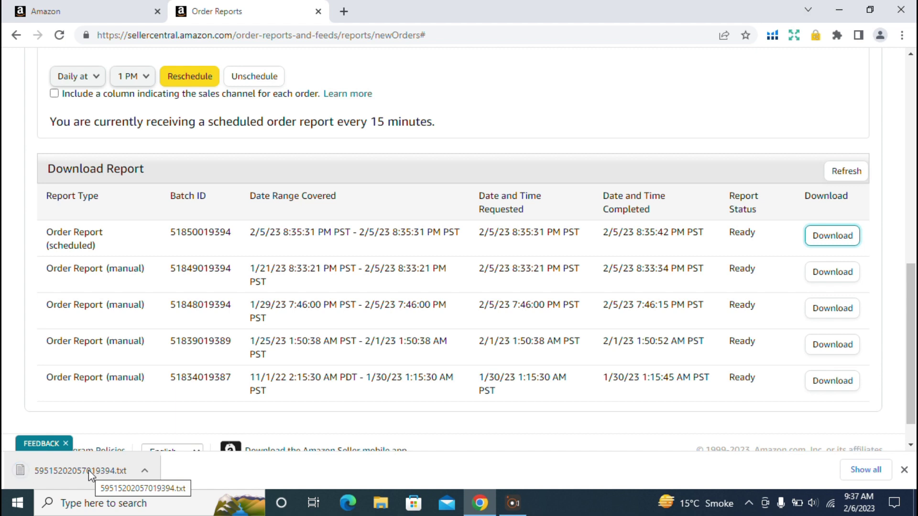
Open 59515202057019394.txt in Notepad, select all its order text, and search for Excel.
{"action": "left_click", "coordinate": [88, 470]}
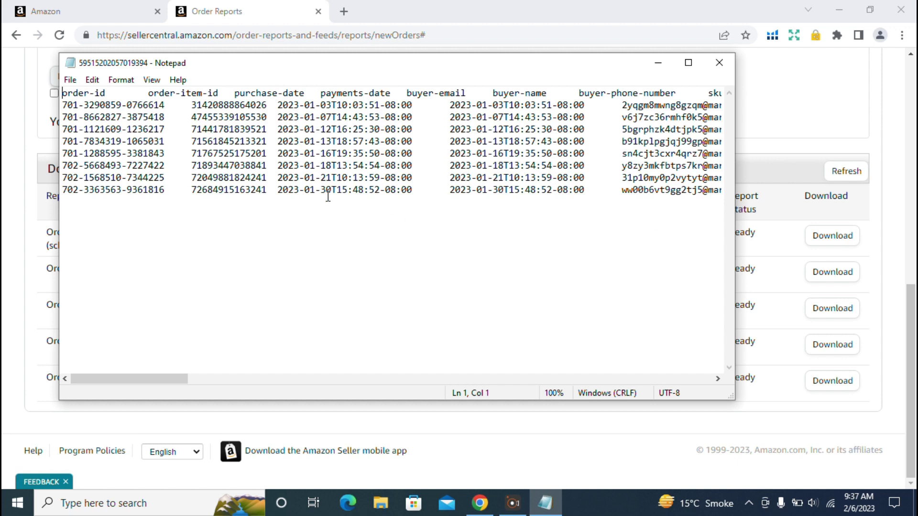
{"action": "key", "text": "ctrl+a"}
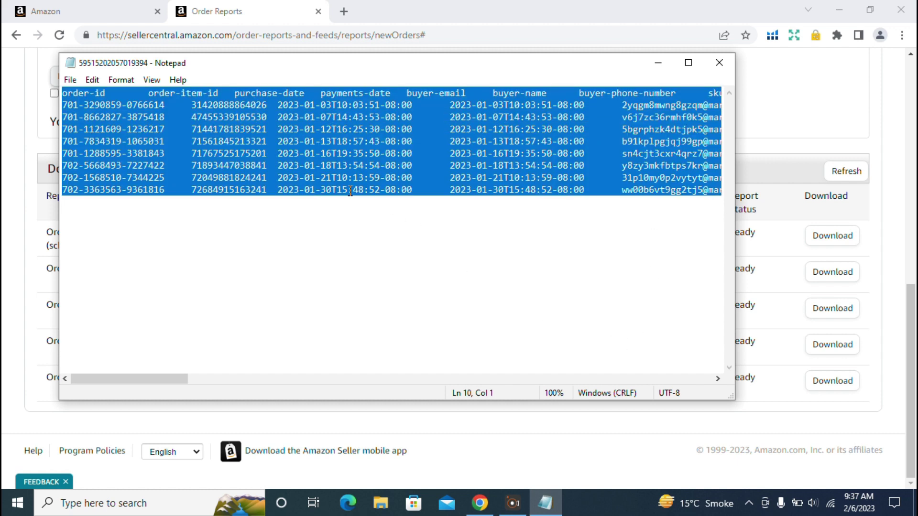
{"action": "left_click", "coordinate": [145, 502]}
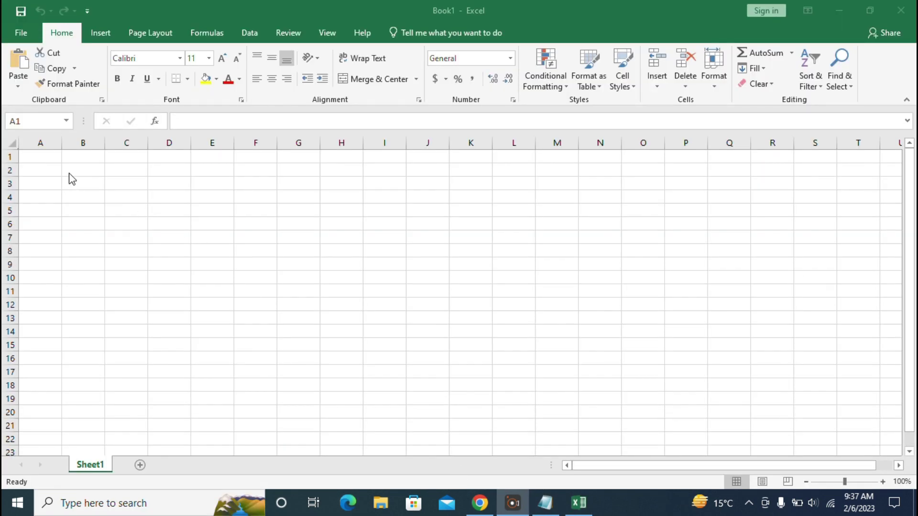
Paste the copied order report into Book1 starting at cell A1.
{"action": "left_click", "coordinate": [48, 160]}
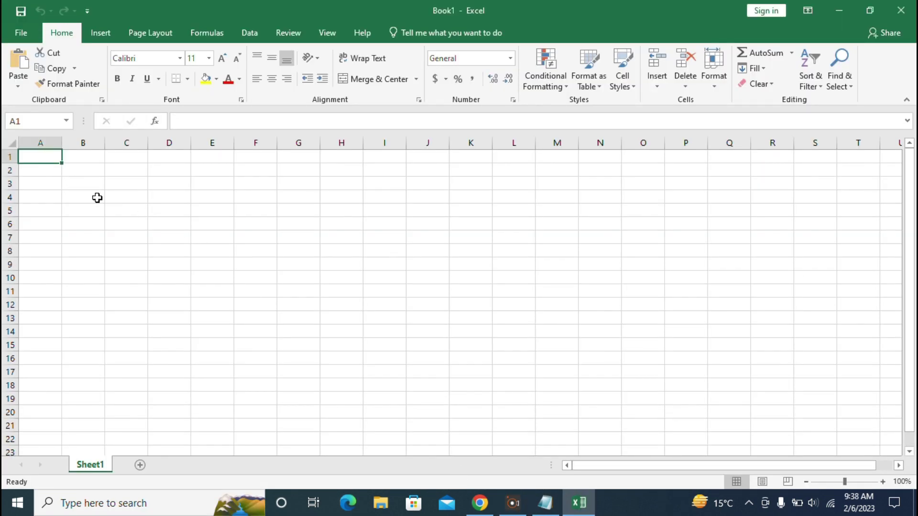
{"action": "key", "text": "ctrl+v"}
{"action": "left_click", "coordinate": [247, 314]}
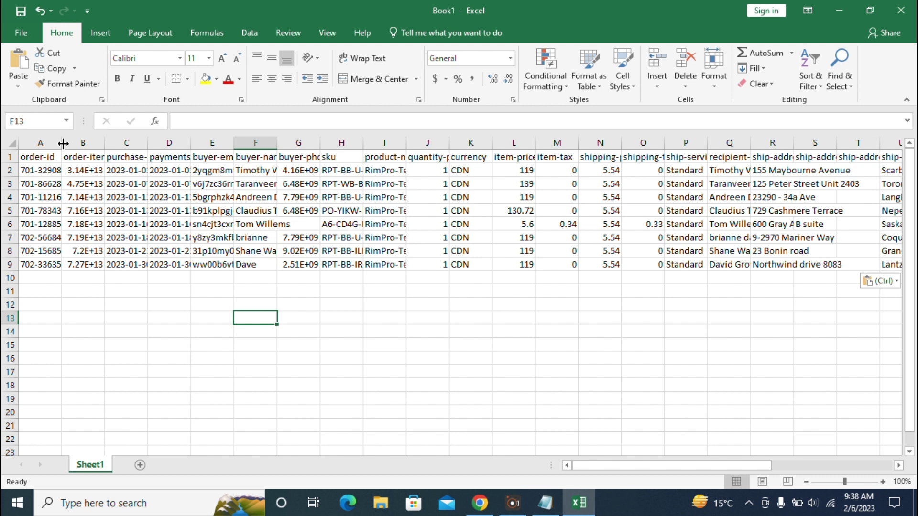
Widen columns A, B, C, D and F so IDs, dates and buyer names show fully.
{"action": "left_click_drag", "start_coordinate": [62, 143], "coordinate": [92, 144]}
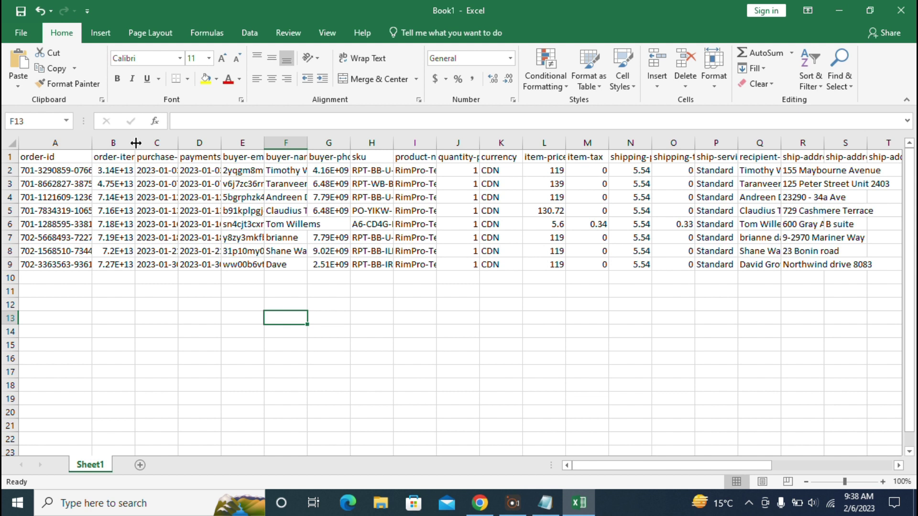
{"action": "left_click_drag", "start_coordinate": [135, 143], "coordinate": [190, 143]}
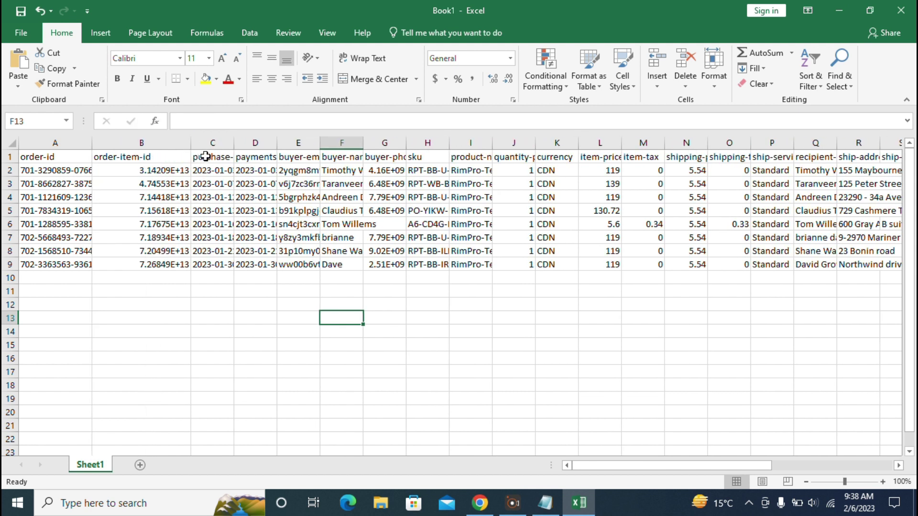
{"action": "double_click", "coordinate": [233, 143]}
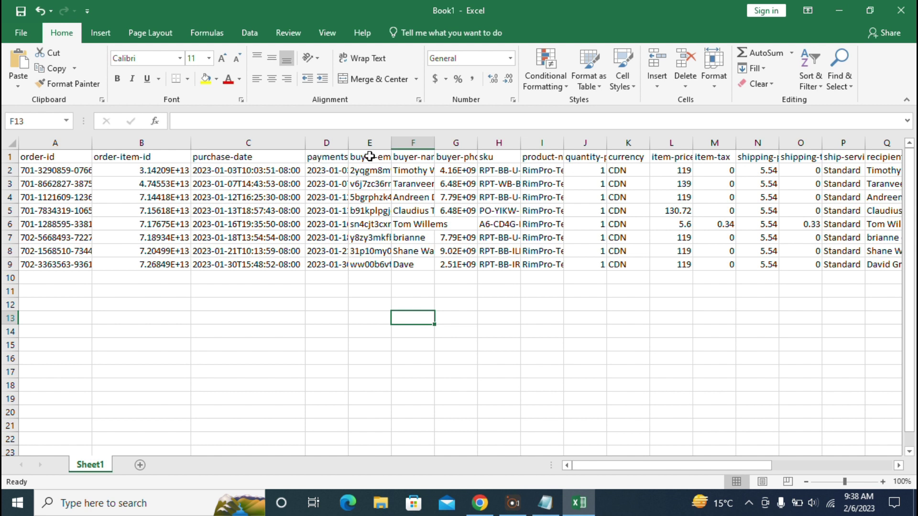
{"action": "left_click_drag", "start_coordinate": [348, 140], "coordinate": [368, 141]}
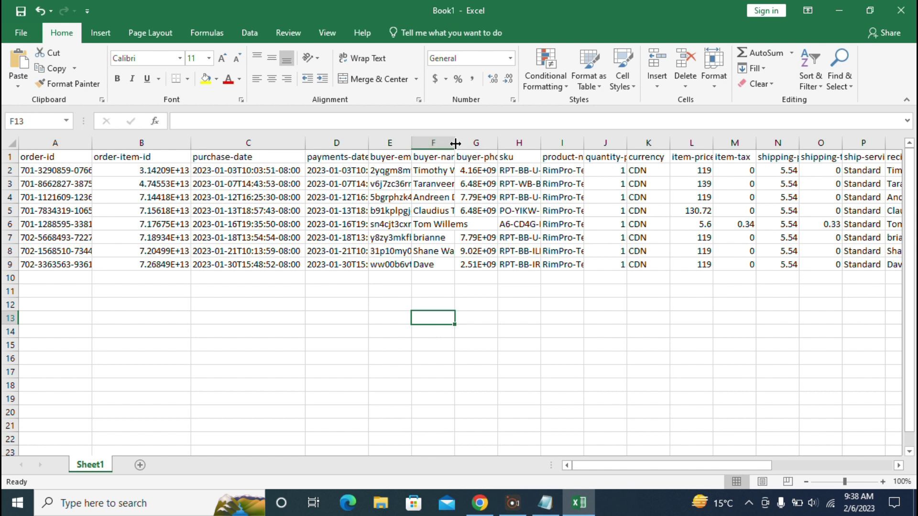
{"action": "left_click_drag", "start_coordinate": [455, 144], "coordinate": [481, 144]}
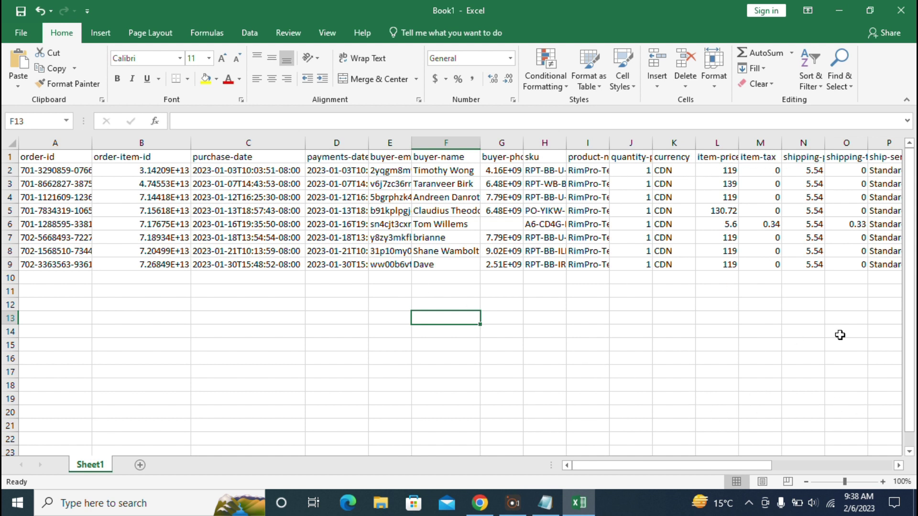
{"action": "left_click_drag", "start_coordinate": [910, 318], "coordinate": [910, 331]}
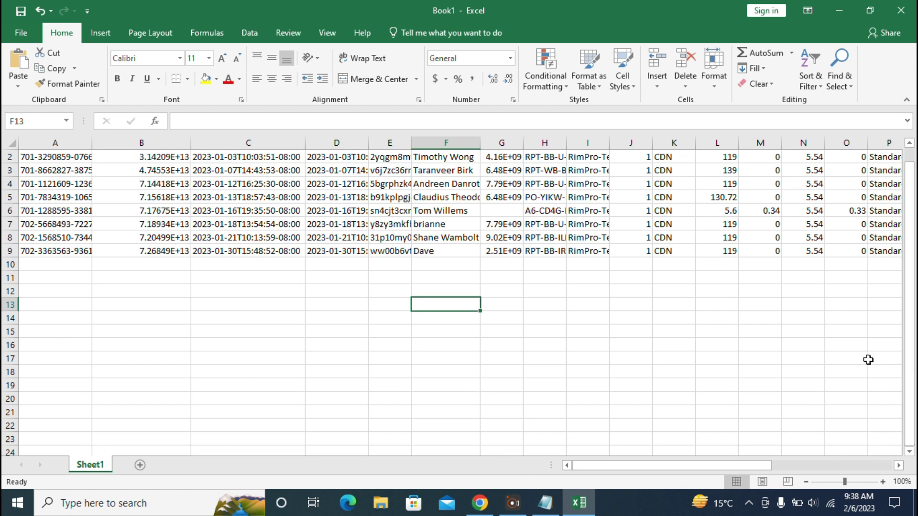
{"action": "scroll", "coordinate": [361, 344], "scroll_direction": "up", "scroll_amount": 1}
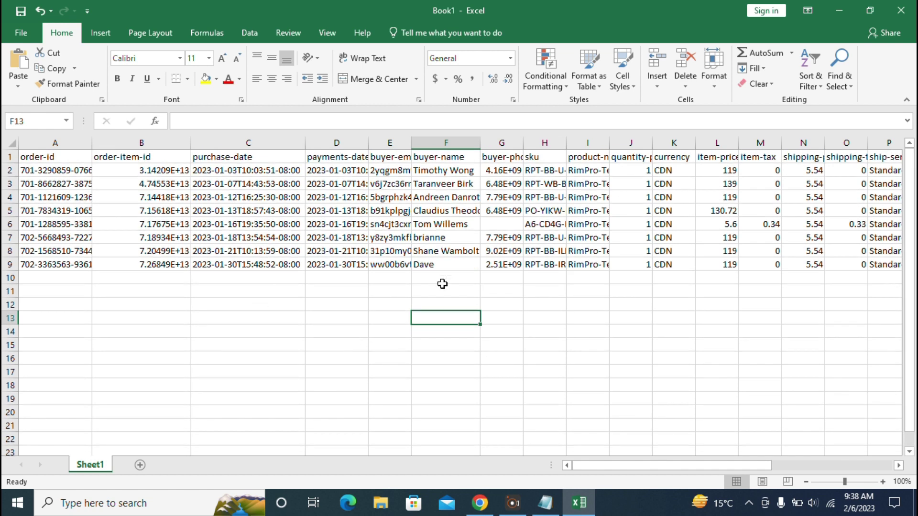